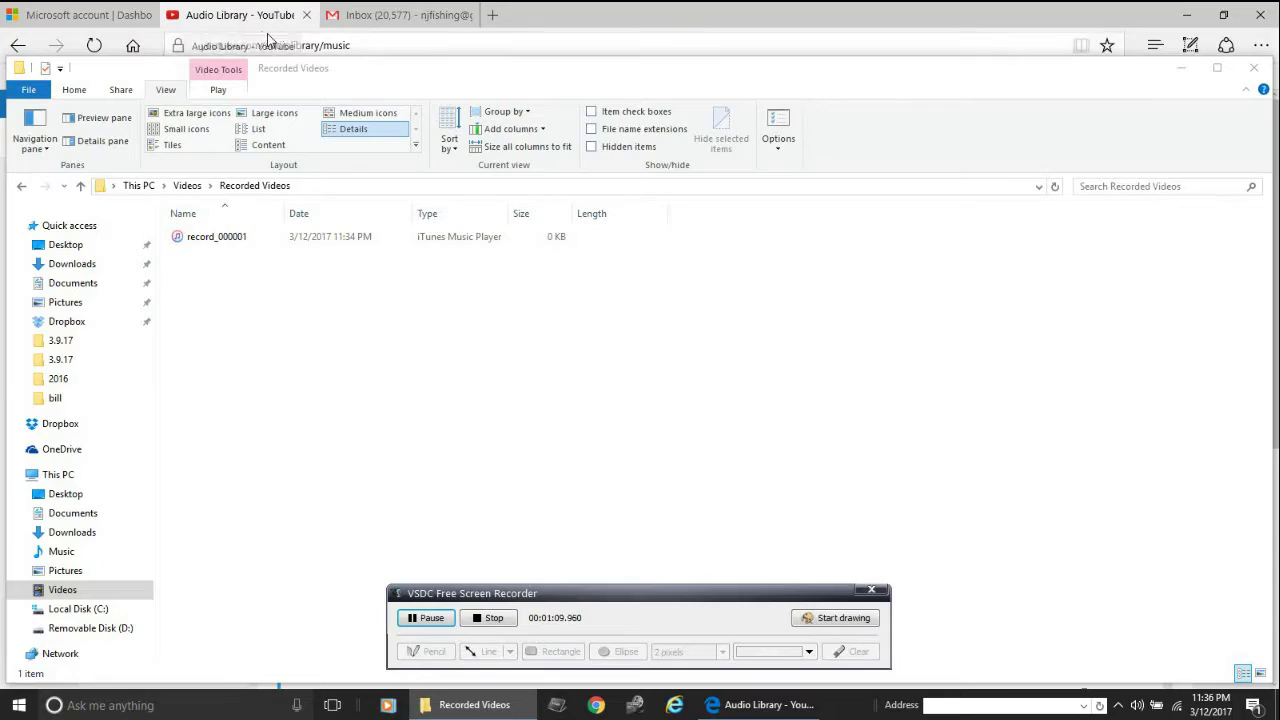
In Edge, view the Video Manager's uploaded videos, then the channel's home page.
click(240, 22)
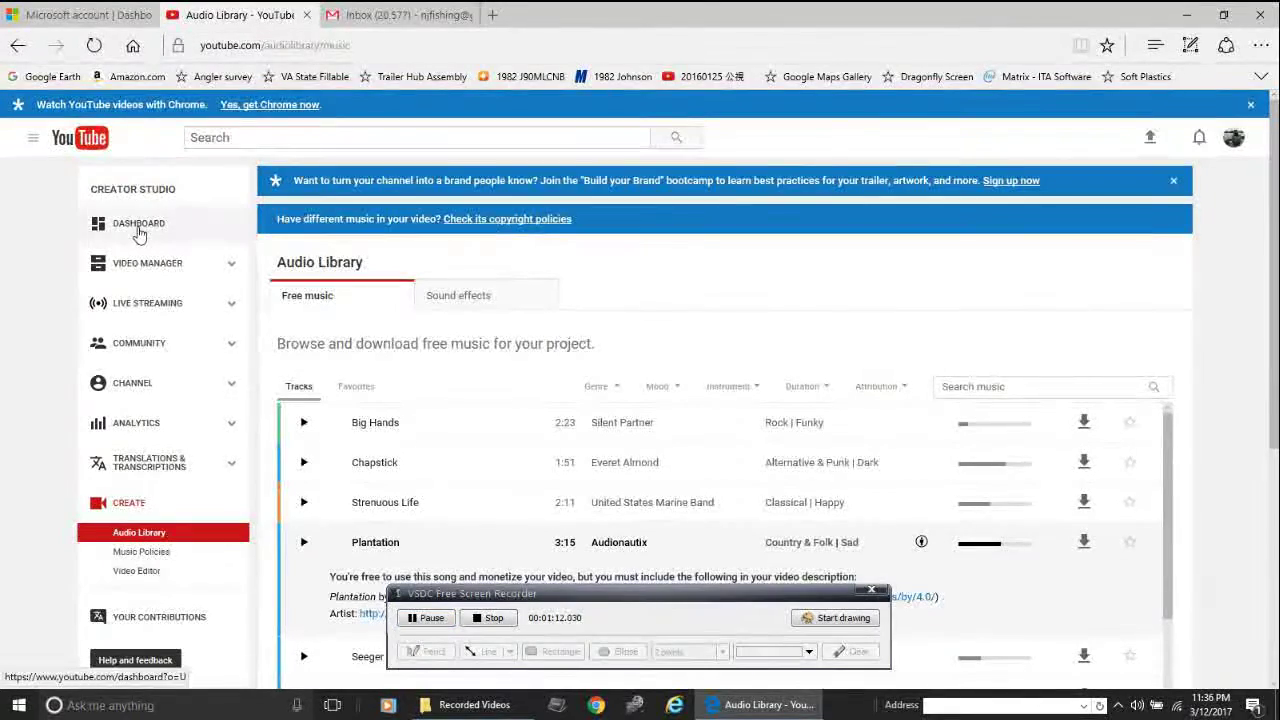
click(163, 263)
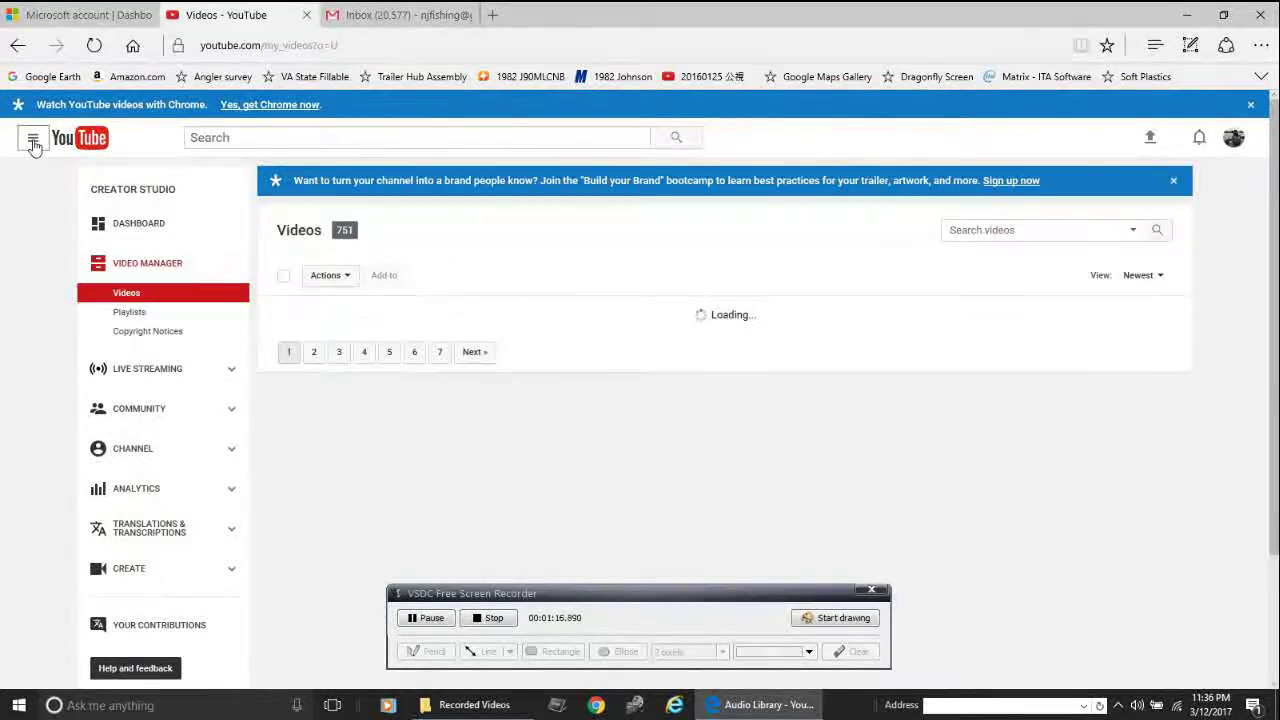
click(37, 144)
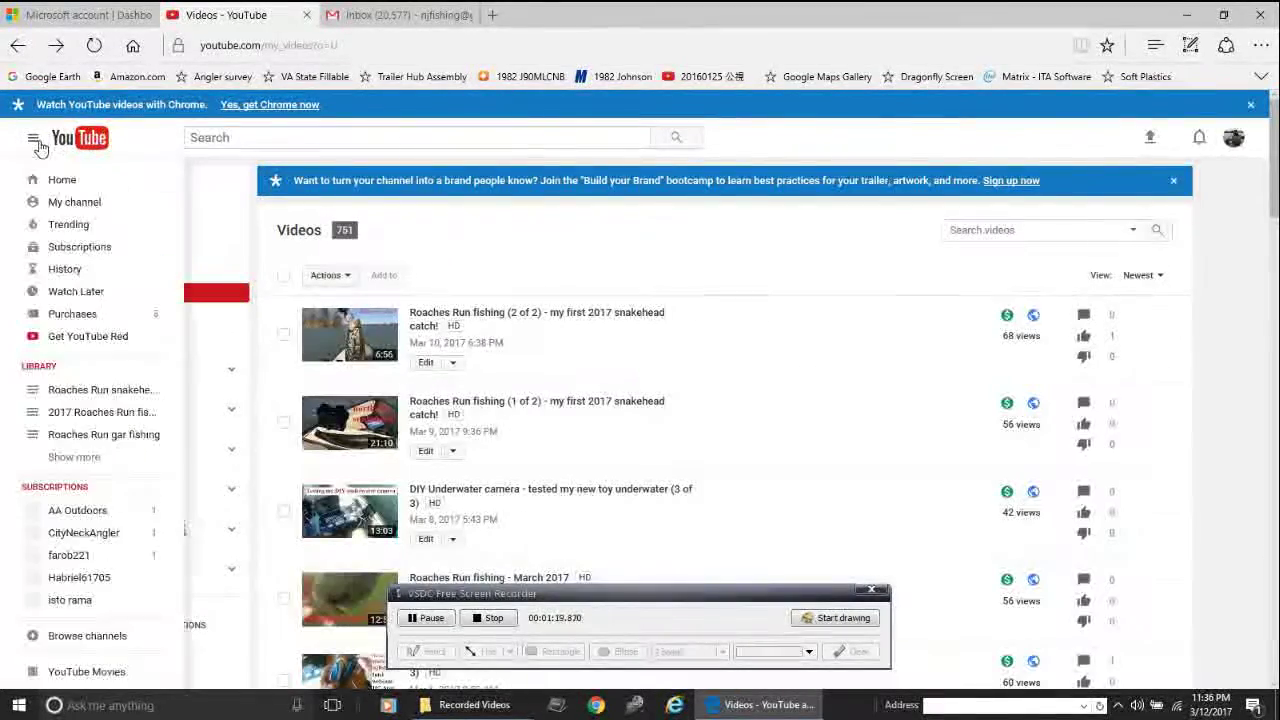
click(60, 210)
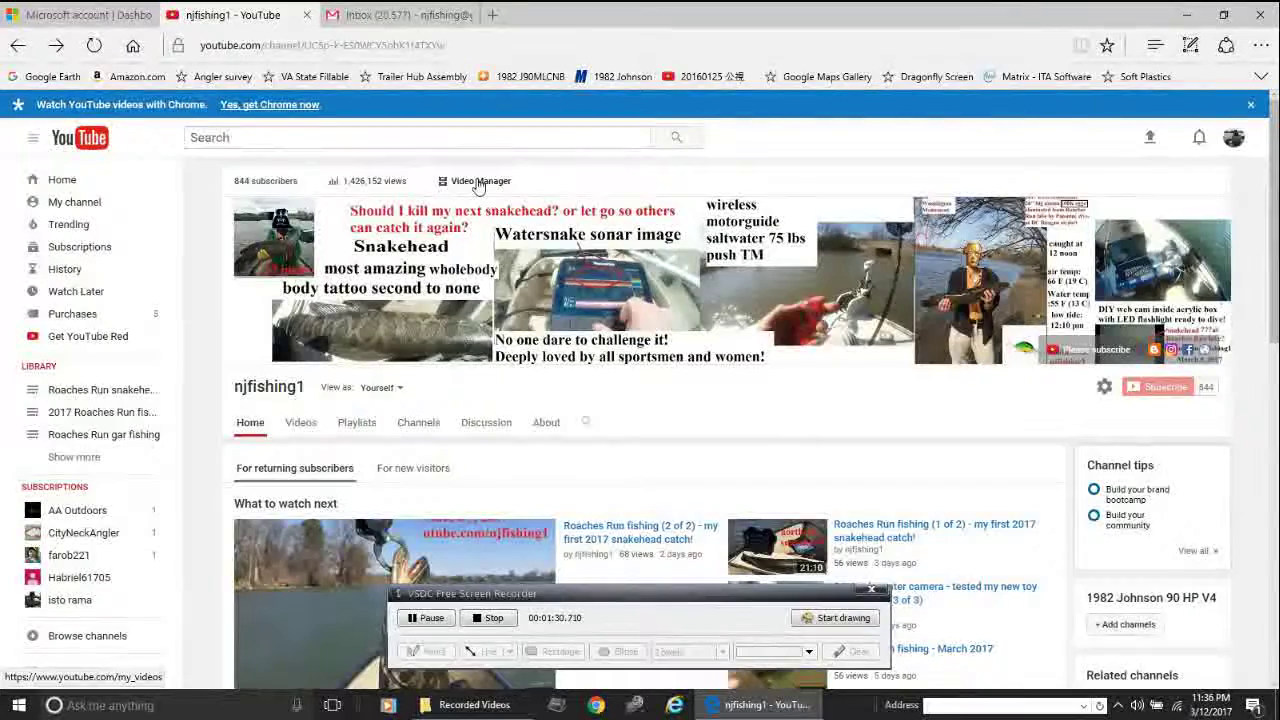
Return to the Video Manager's list of 751 videos and go to the Audio Library.
click(65, 249)
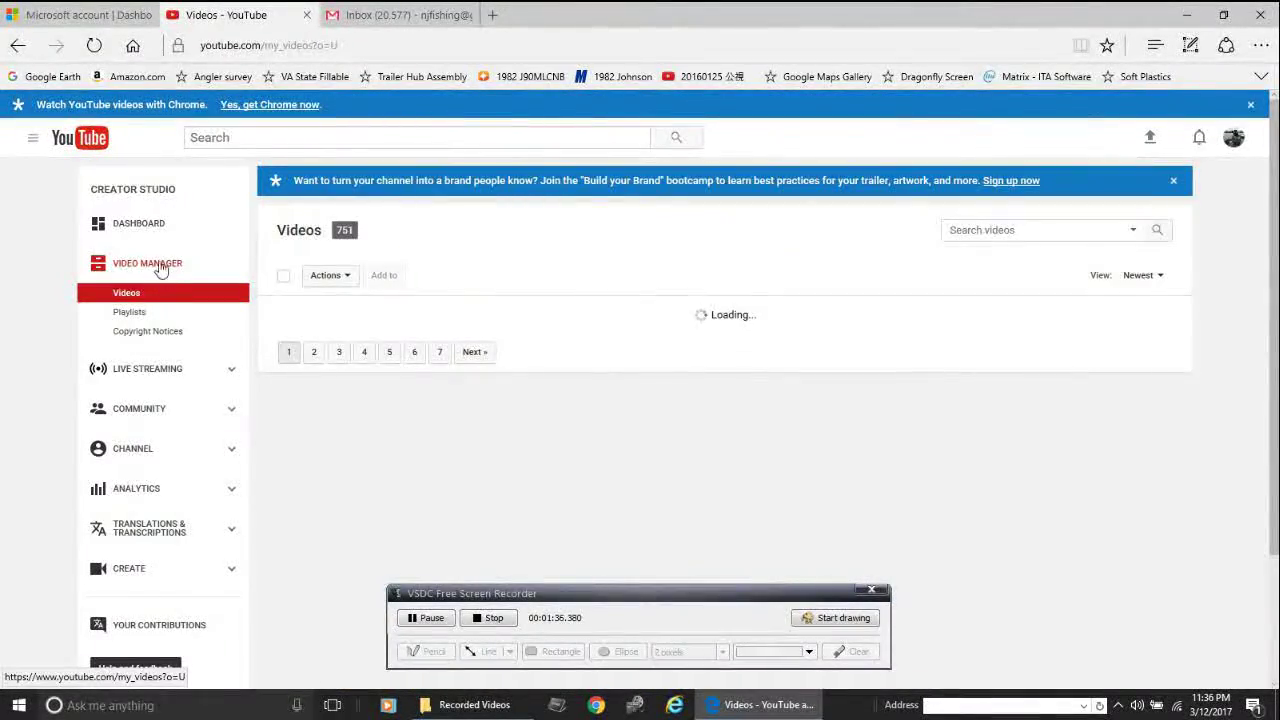
scroll(135, 478, down, 2)
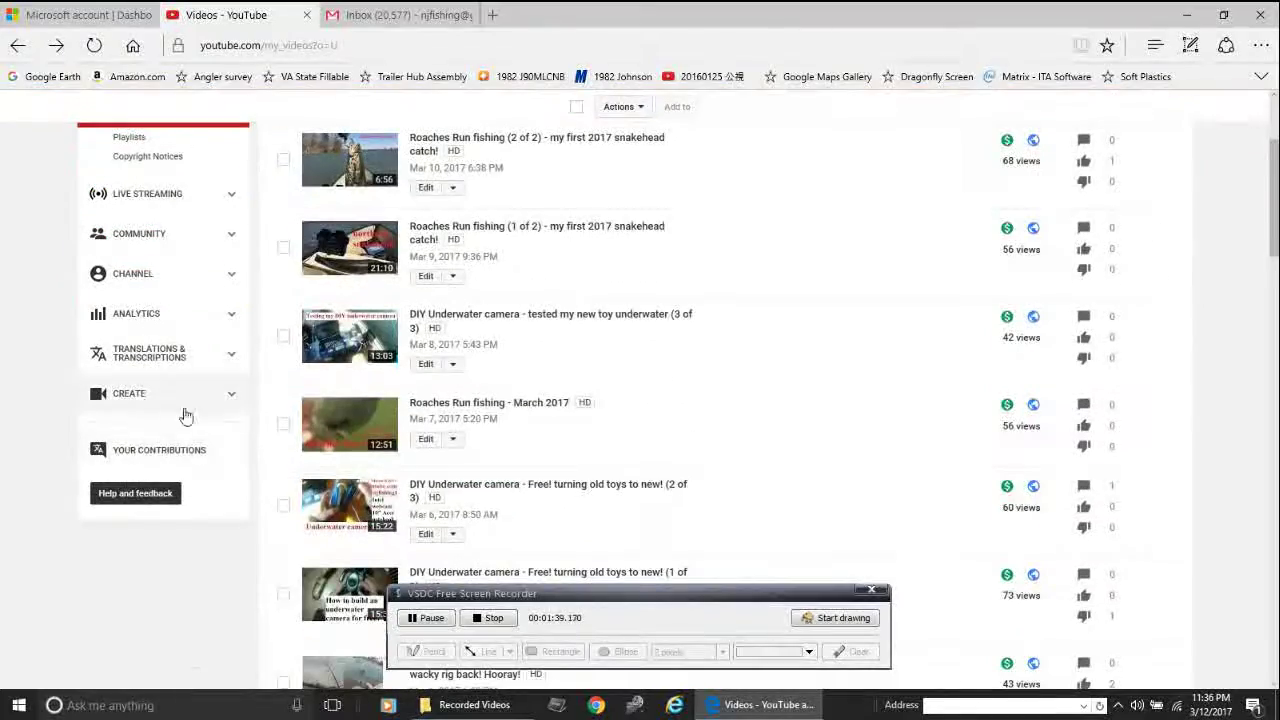
scroll(206, 392, up, 1)
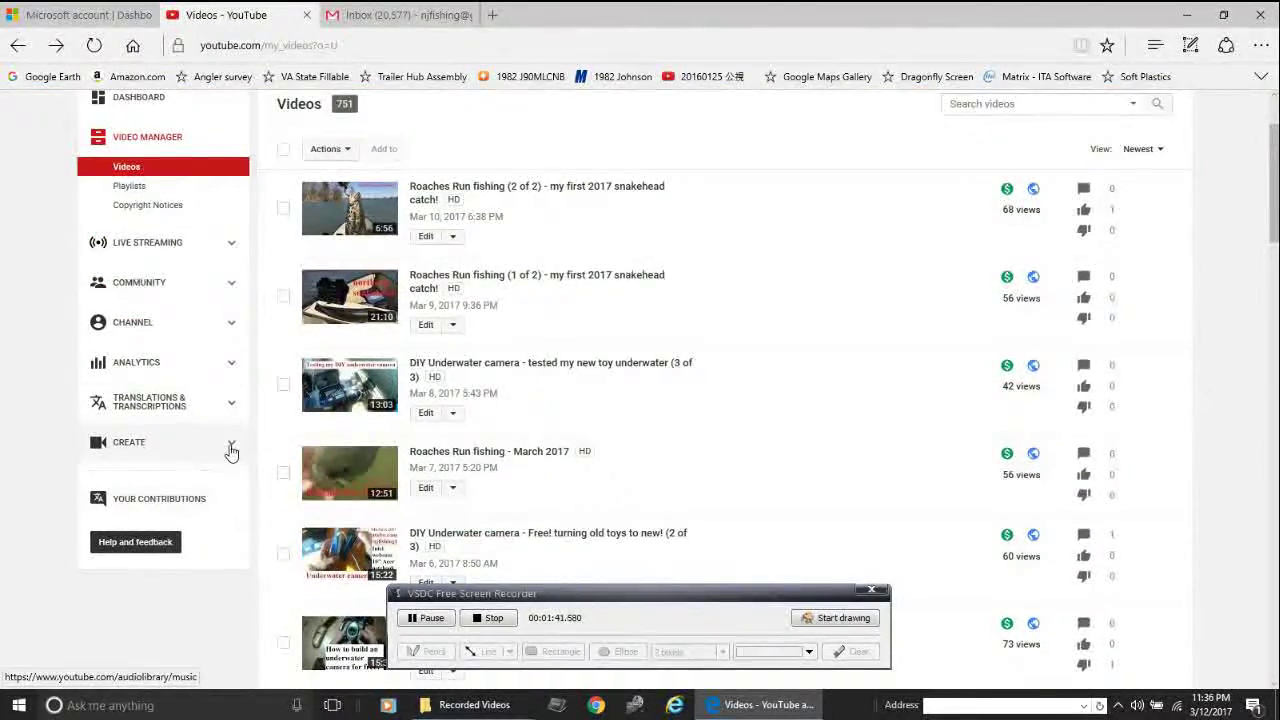
click(230, 452)
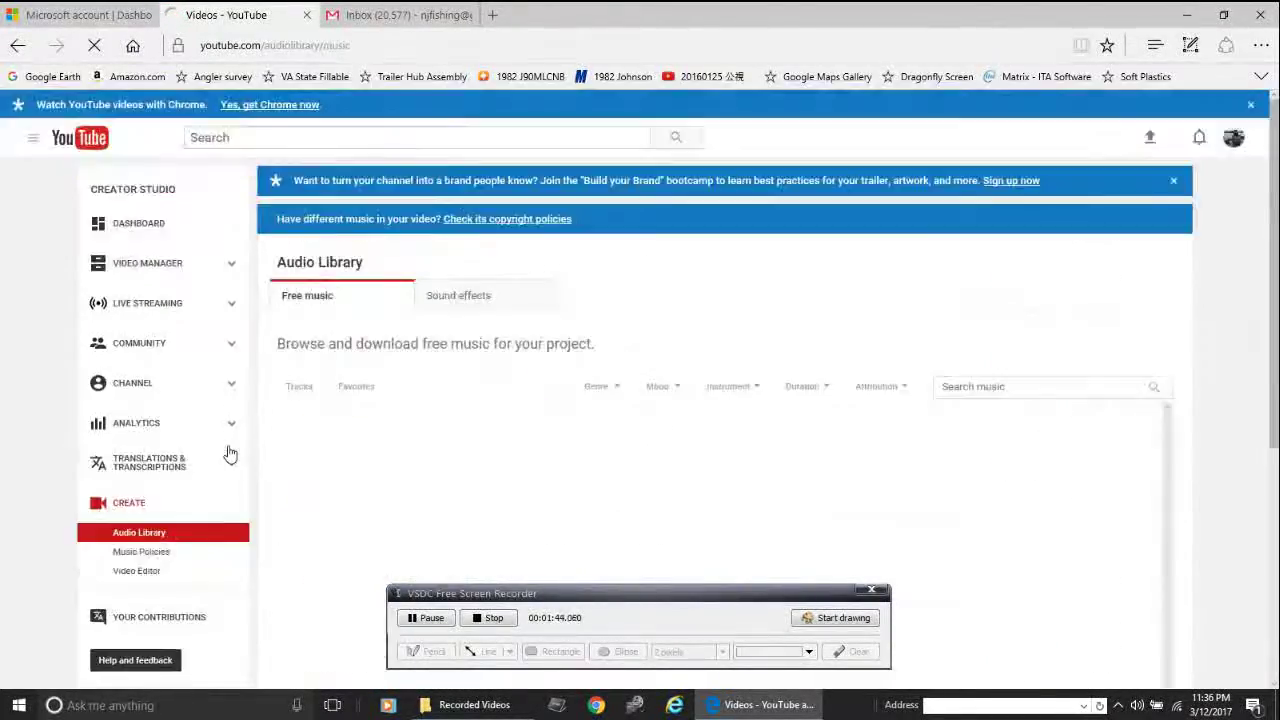
scroll(232, 498, down, 1)
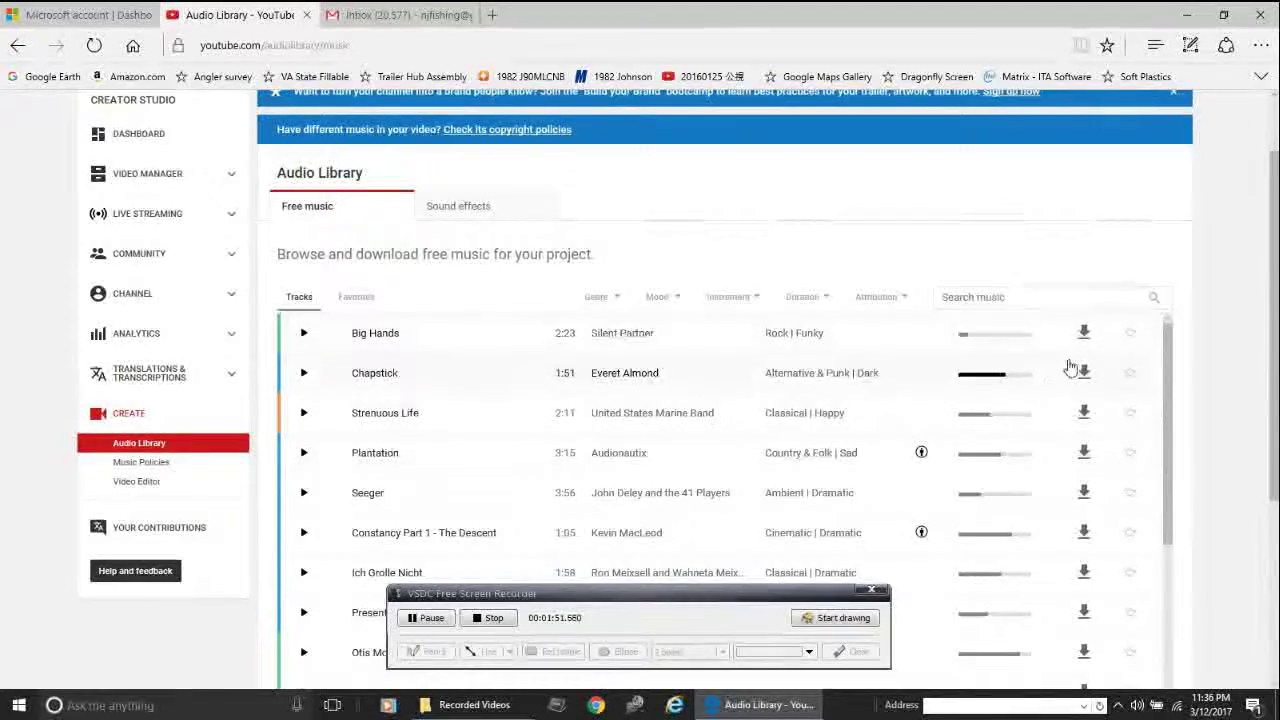
click(1085, 334)
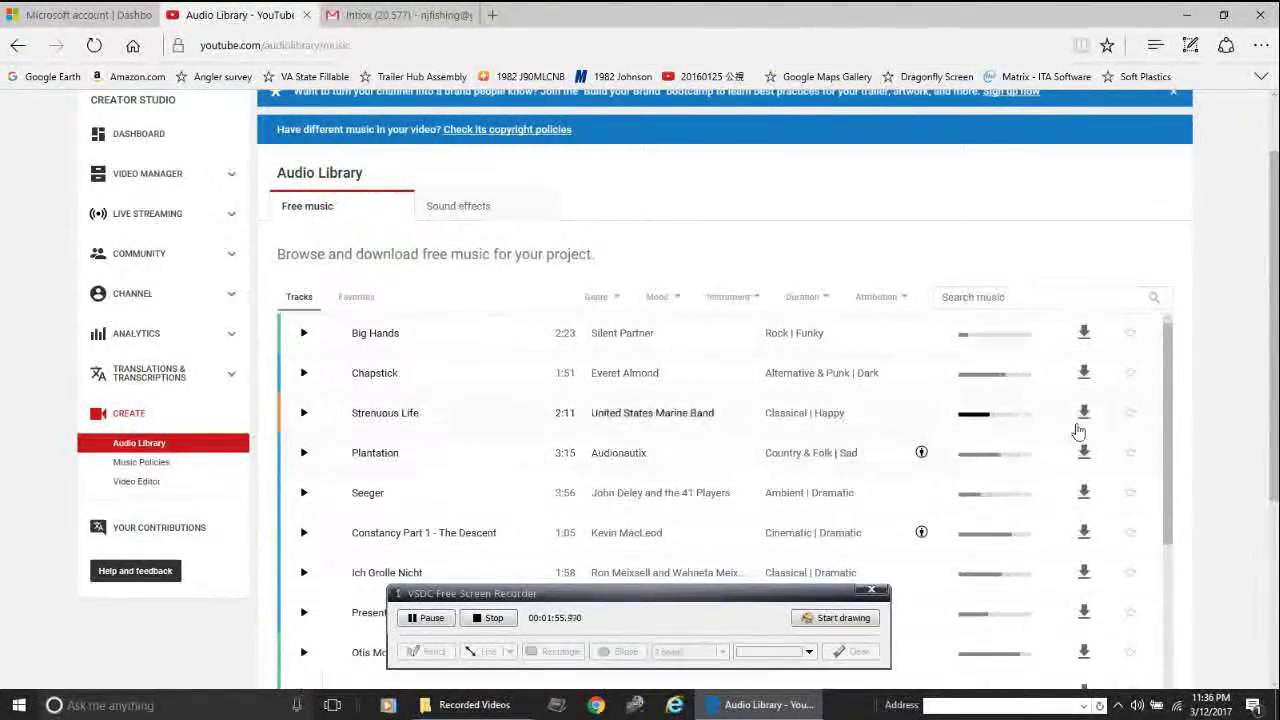
scroll(1085, 470, down, 2)
scroll(1085, 477, down, 2)
scroll(1085, 477, down, 1)
scroll(1085, 478, down, 2)
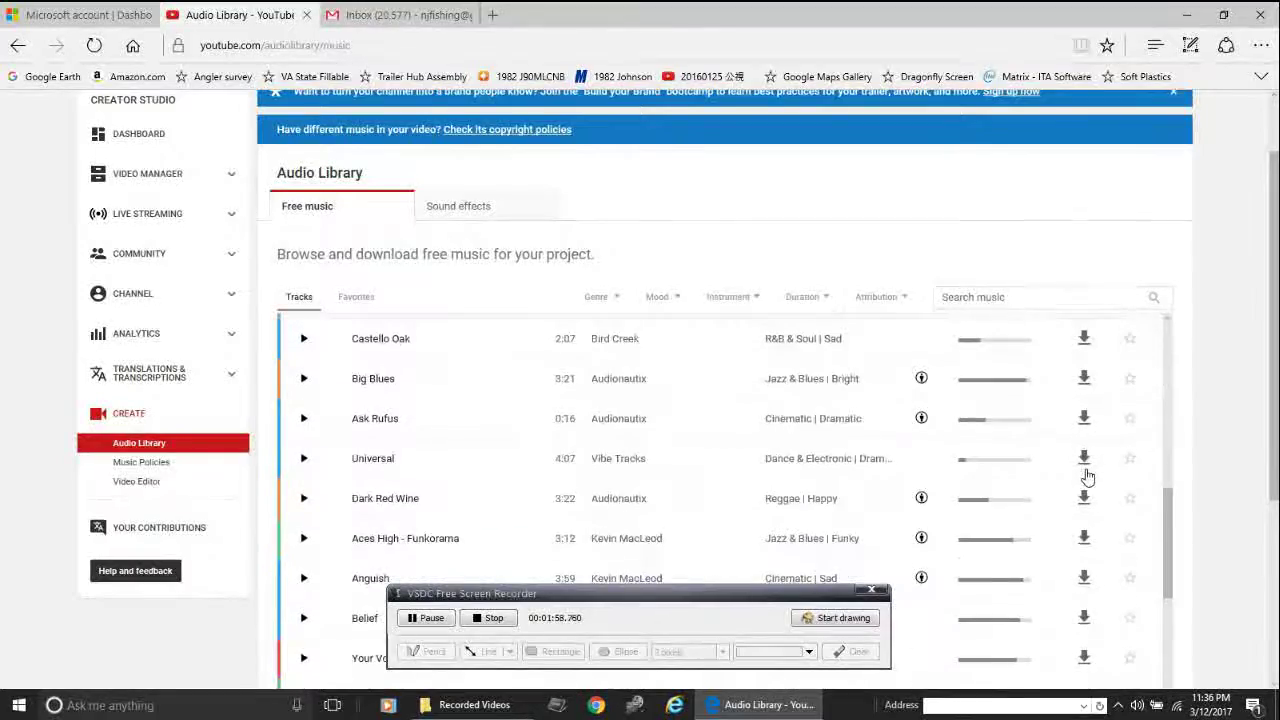
scroll(1087, 480, down, 2)
scroll(1087, 480, up, 2)
scroll(1087, 480, up, 4)
scroll(1087, 480, up, 2)
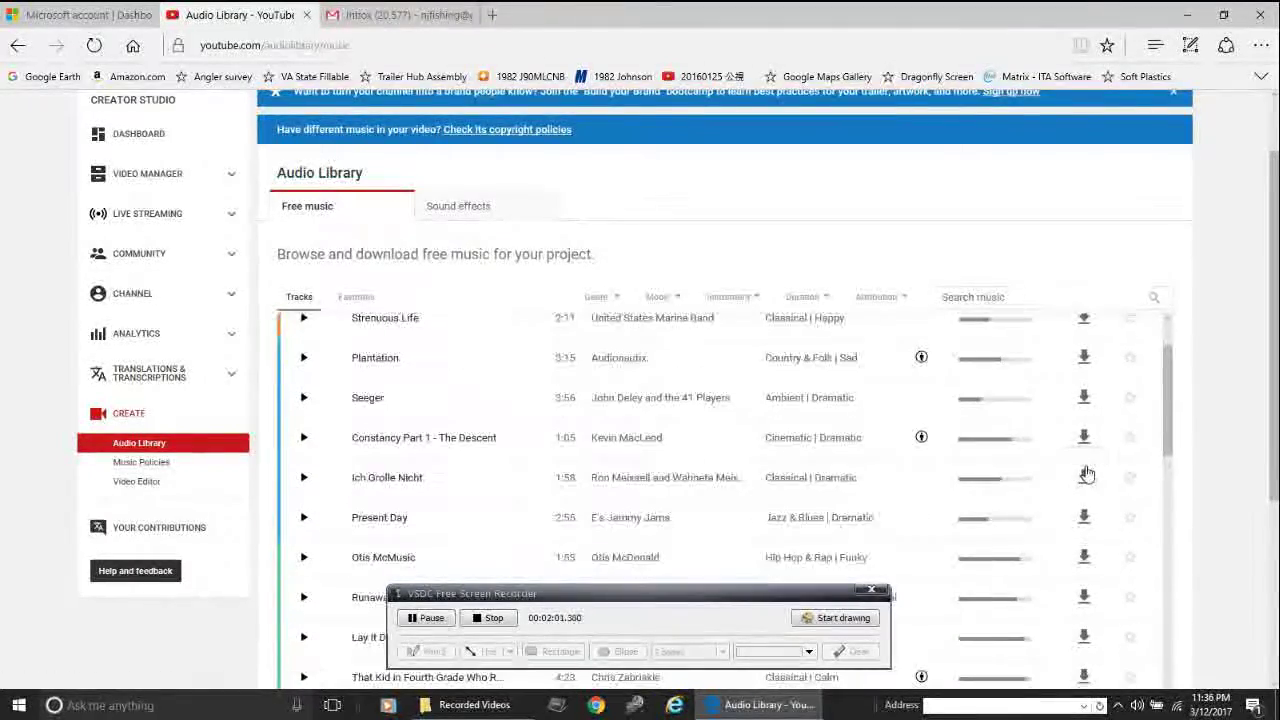
scroll(1087, 480, up, 1)
scroll(1087, 480, up, 1)
scroll(1085, 480, down, 1)
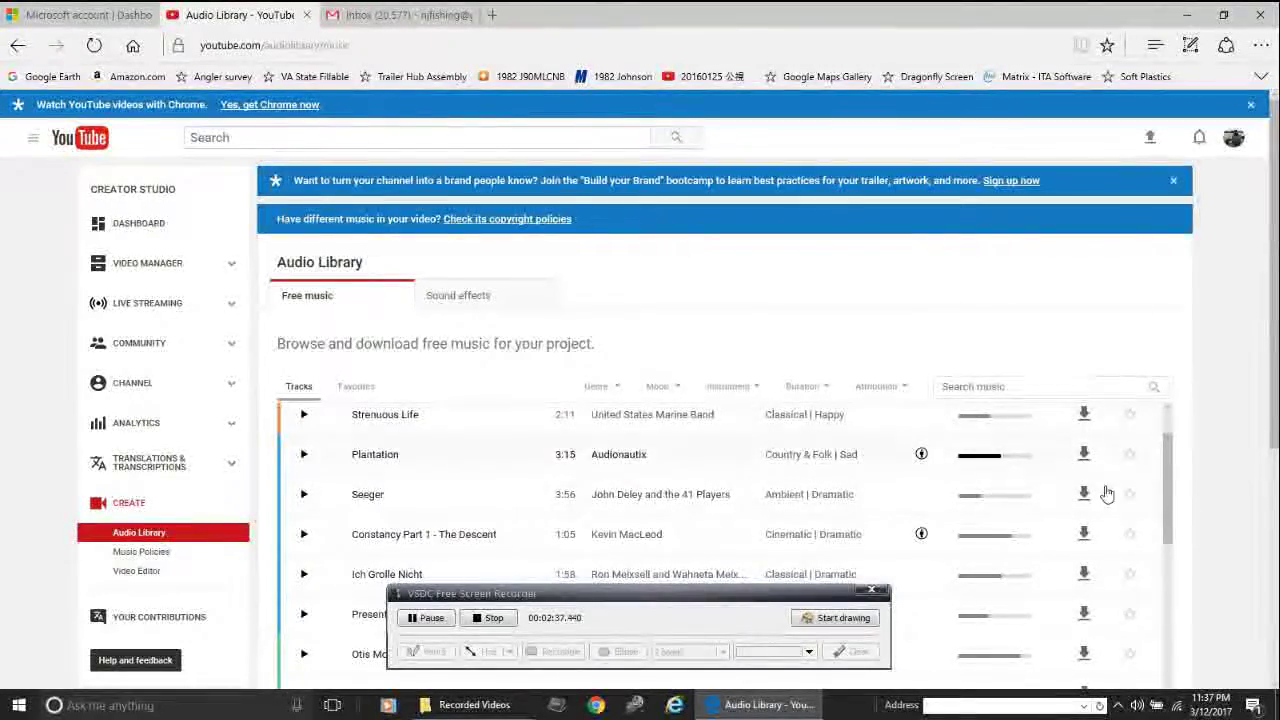
Show the Creative Commons attribution text under the Plantation track's row.
click(921, 455)
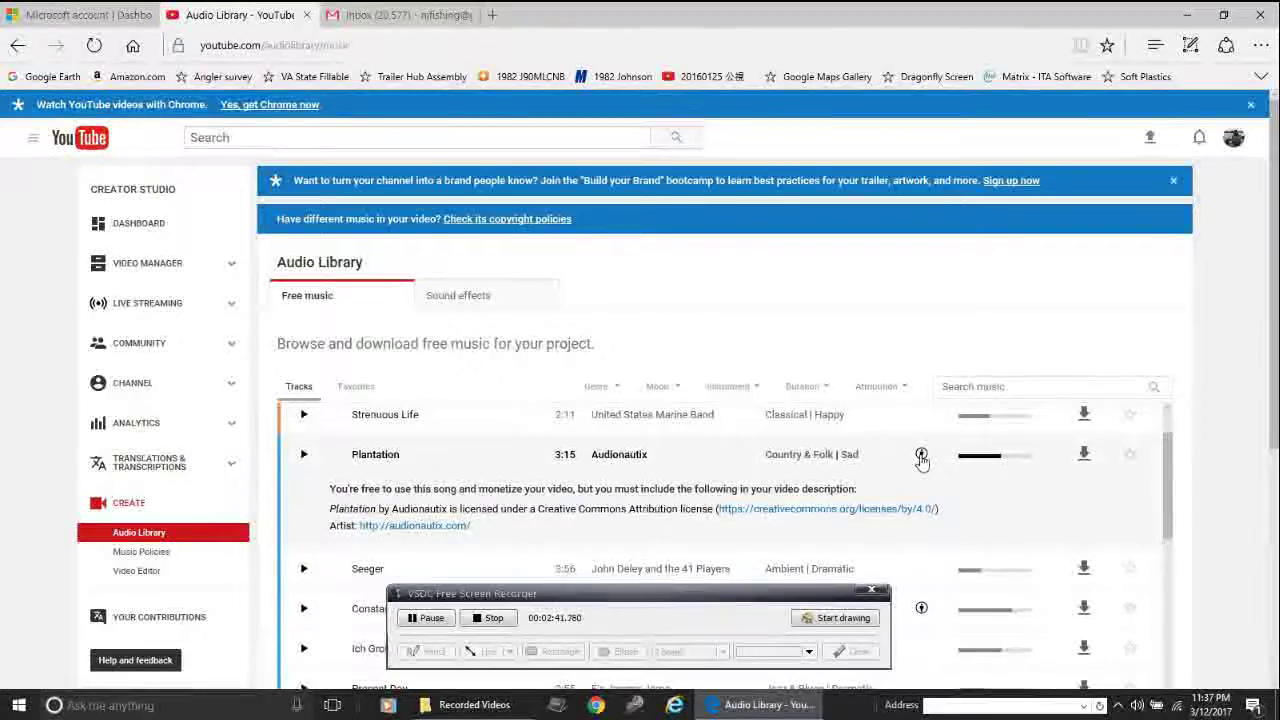
scroll(921, 455, down, 1)
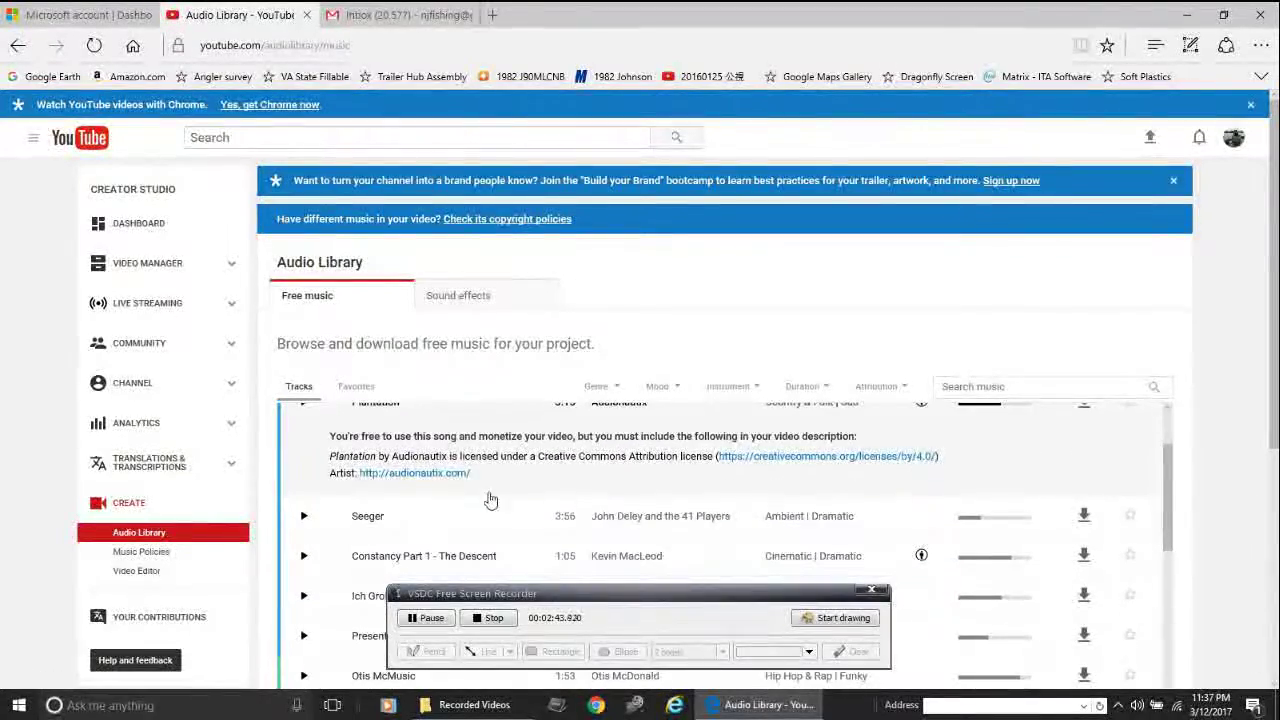
scroll(462, 507, up, 1)
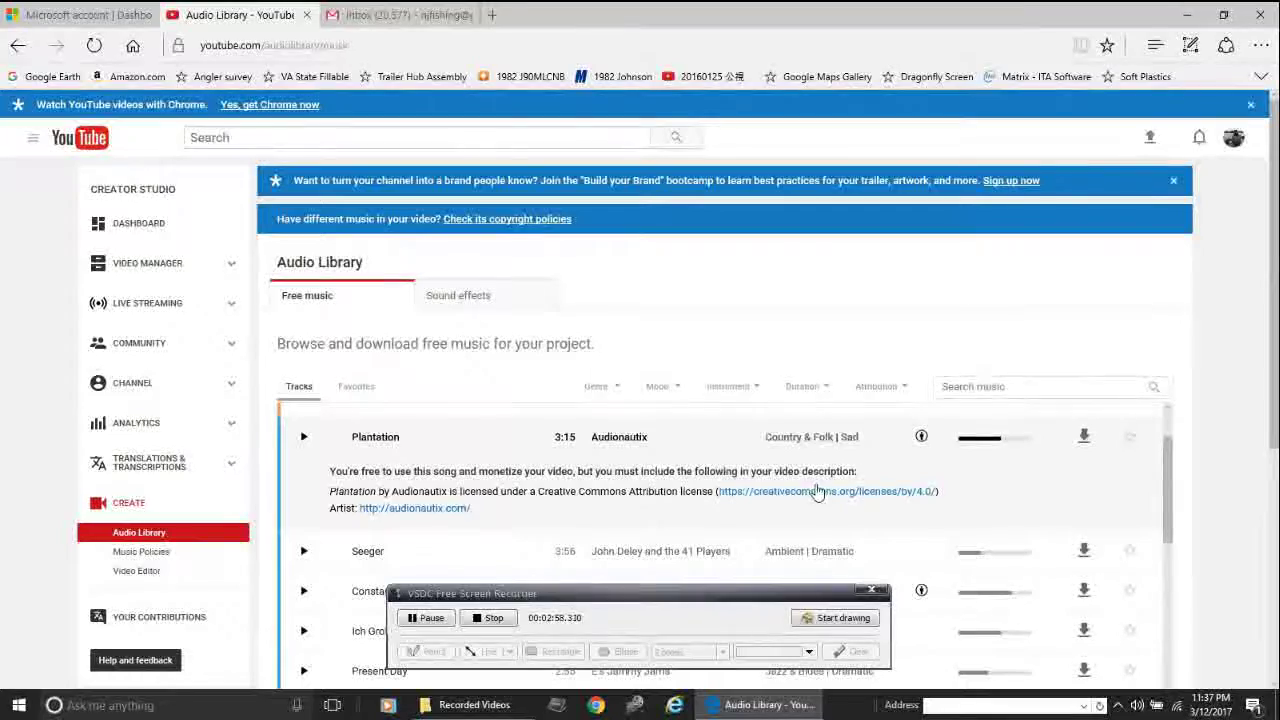
Highlight the Plantation attribution text for copying, then deselect it.
drag(330, 491, 615, 521)
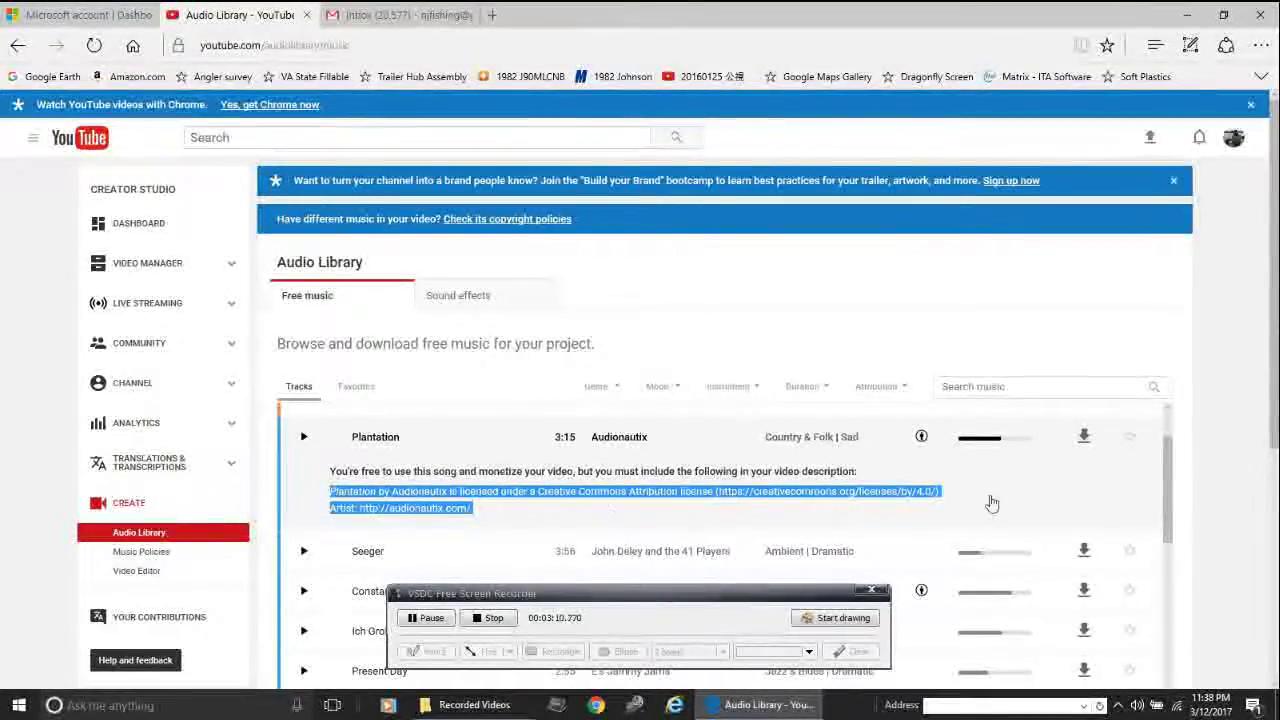
click(1151, 494)
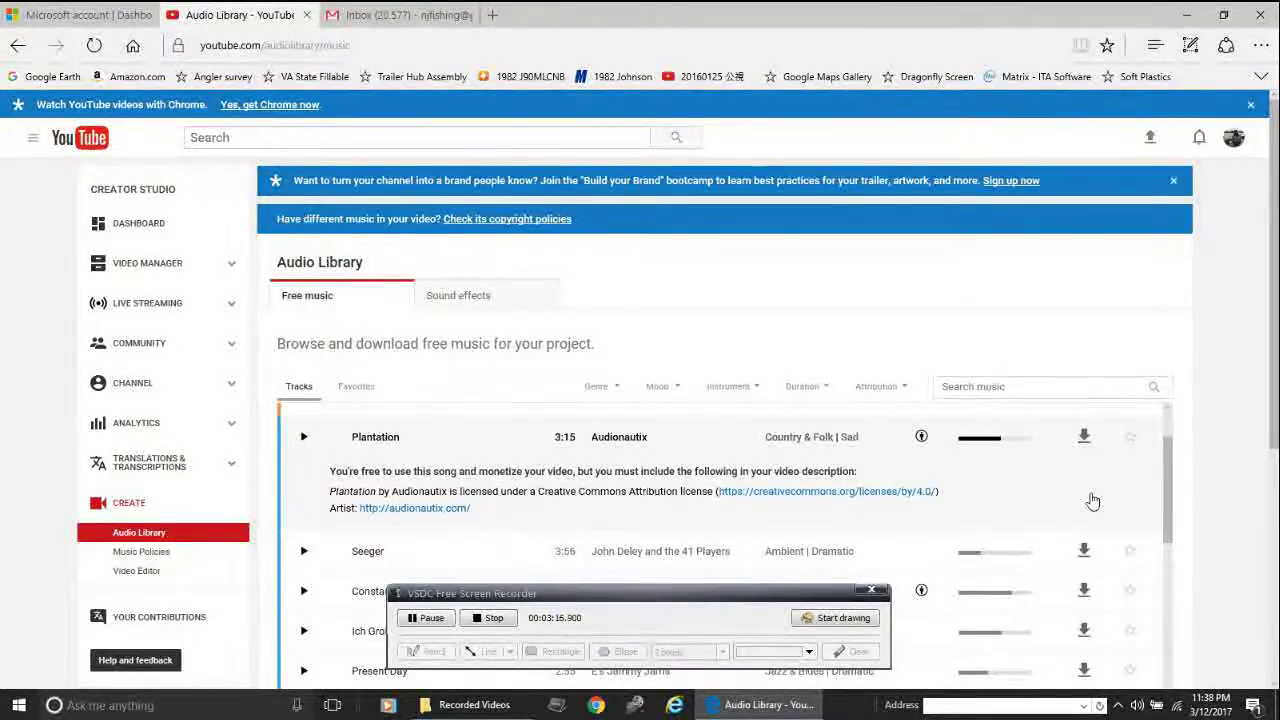
scroll(1093, 500, up, 1)
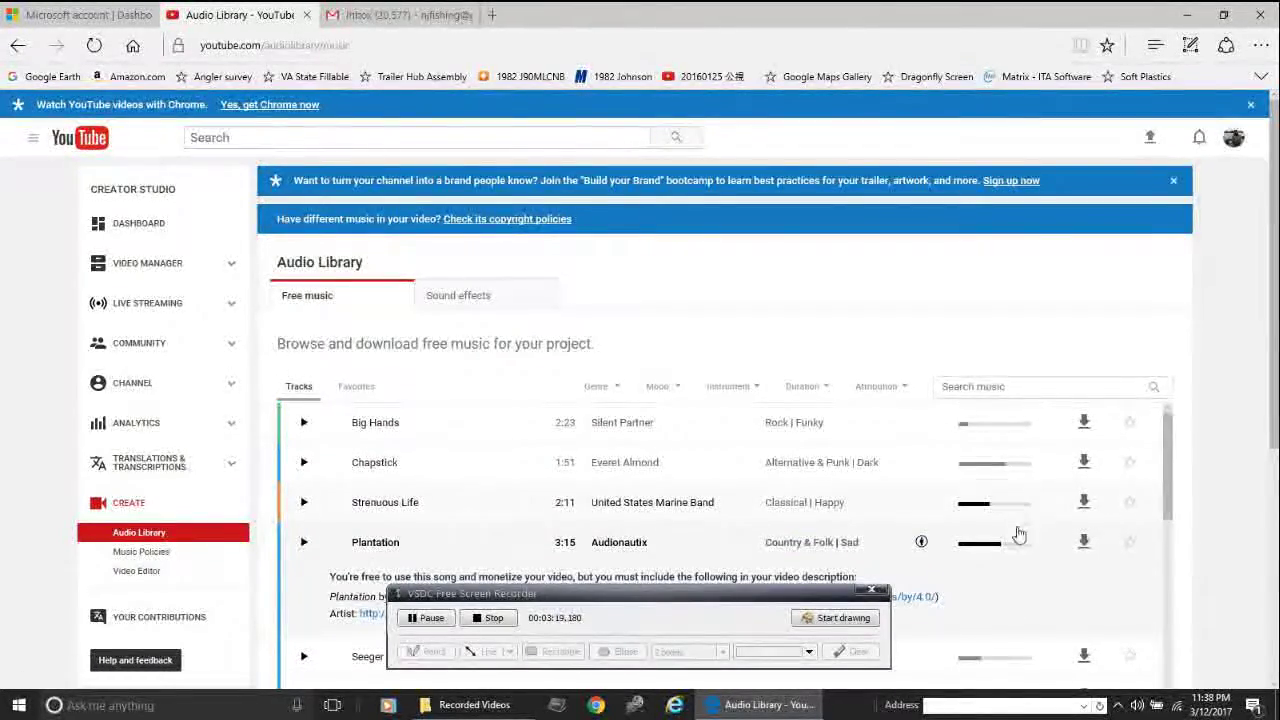